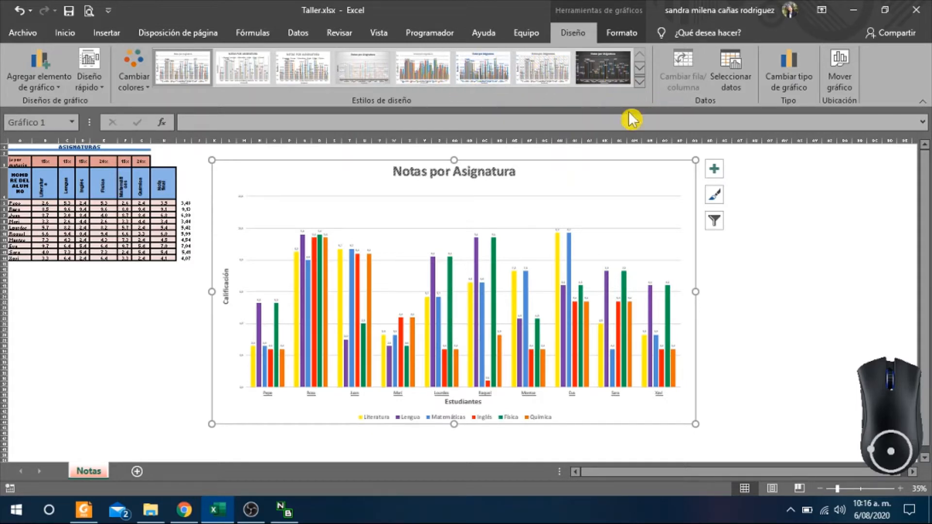
# Try a light blue theme fill on the chart area, and set it back to no fill.
pyautogui.click(436, 75)
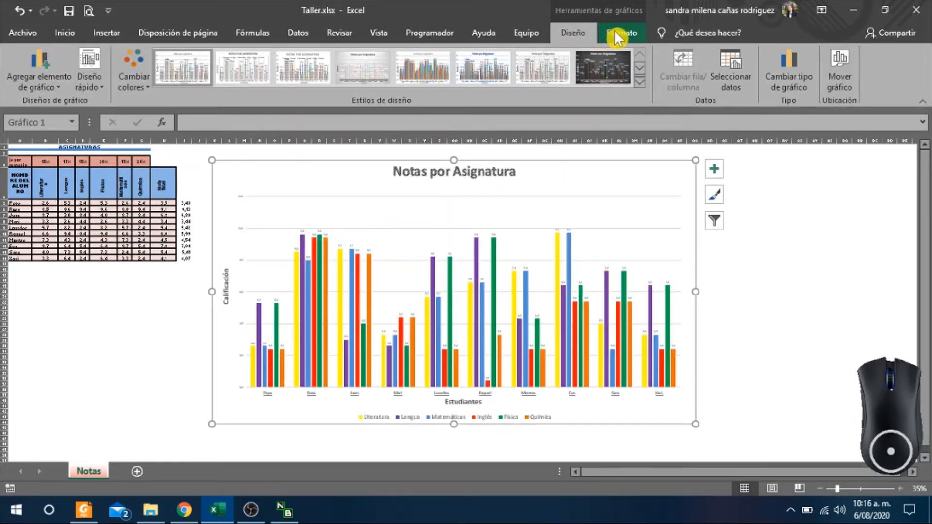
pyautogui.click(631, 34)
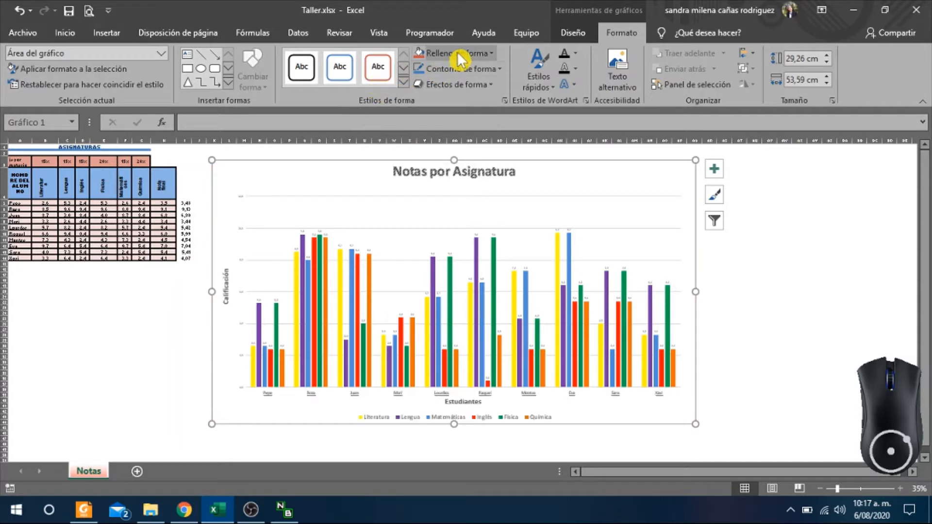
pyautogui.click(421, 55)
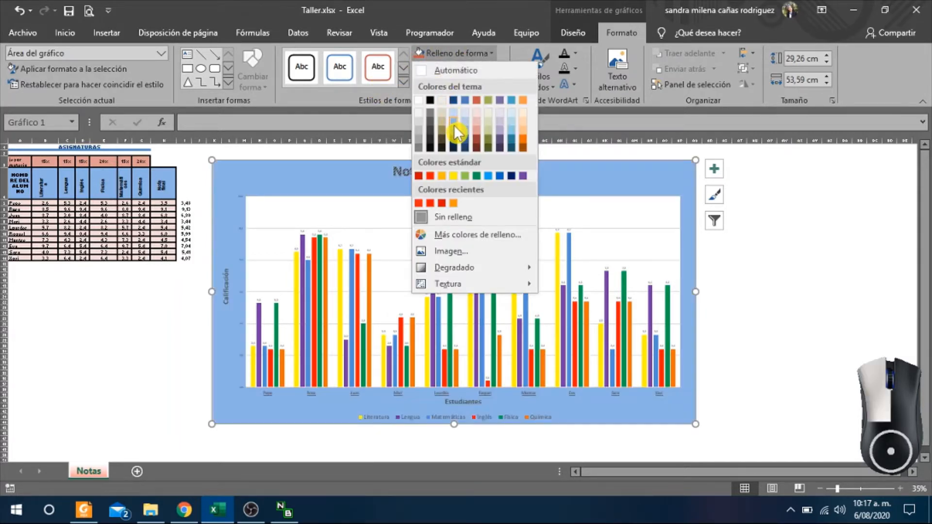
pyautogui.click(453, 127)
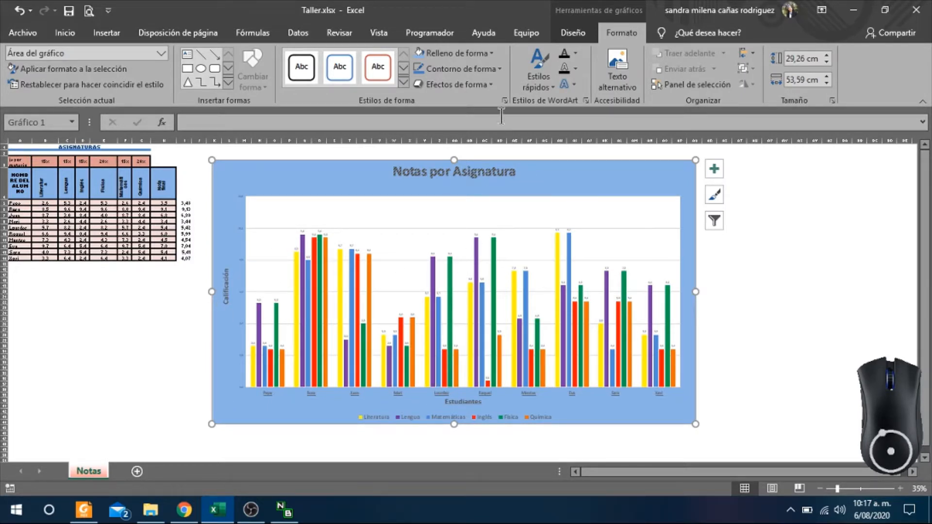
pyautogui.click(456, 54)
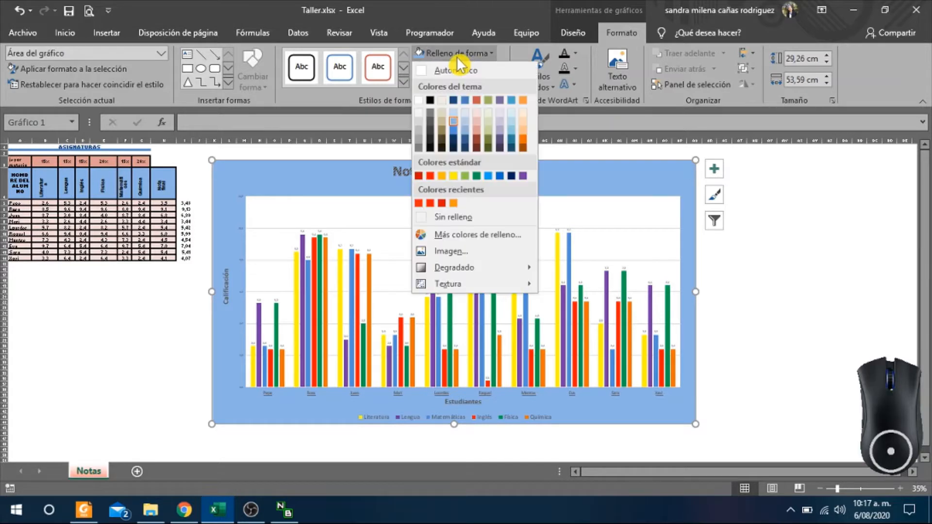
pyautogui.click(427, 224)
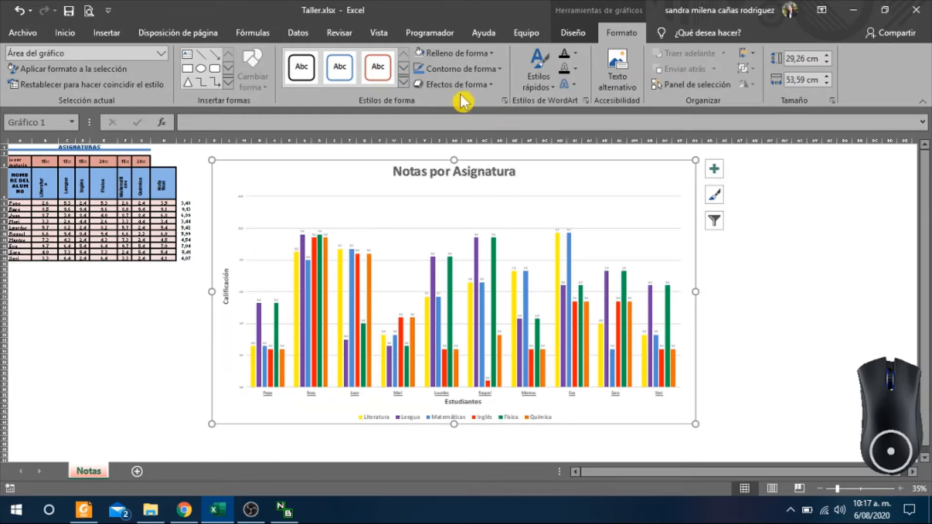
# Set the chart area's outline to the red theme colour and deselect the chart.
pyautogui.click(443, 70)
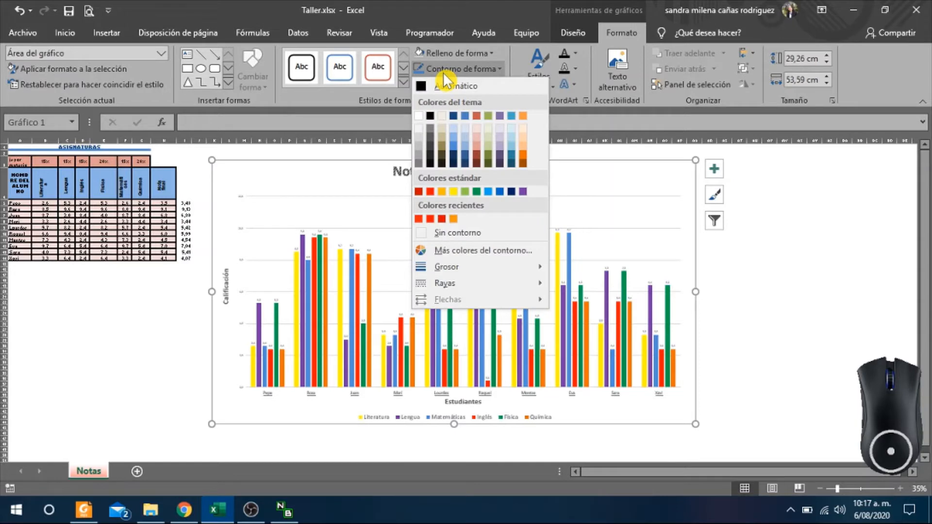
pyautogui.click(476, 116)
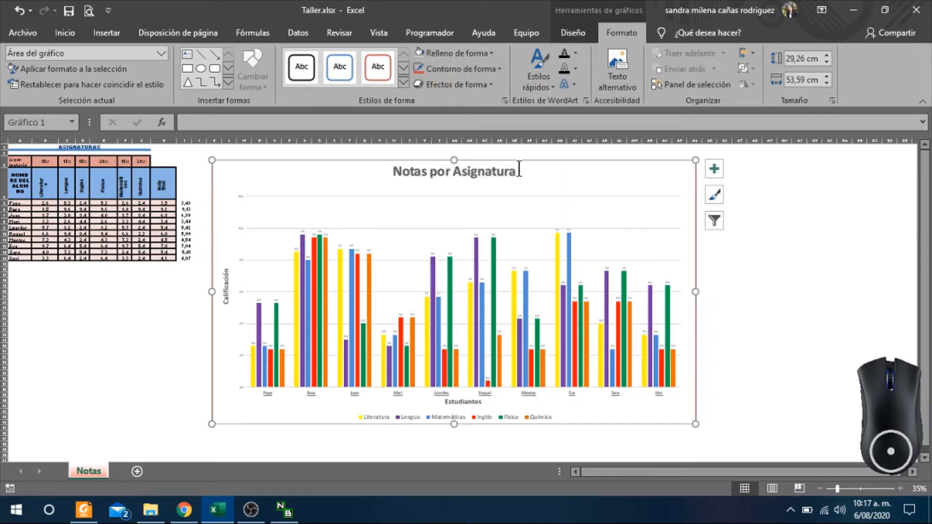
pyautogui.click(828, 335)
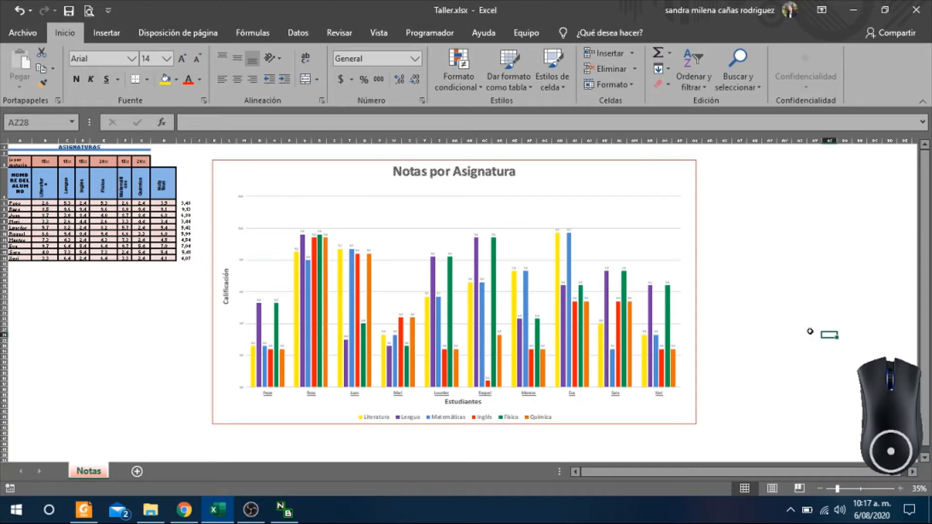
# Set the chart area's outline weight to 4½ pt.
pyautogui.click(570, 243)
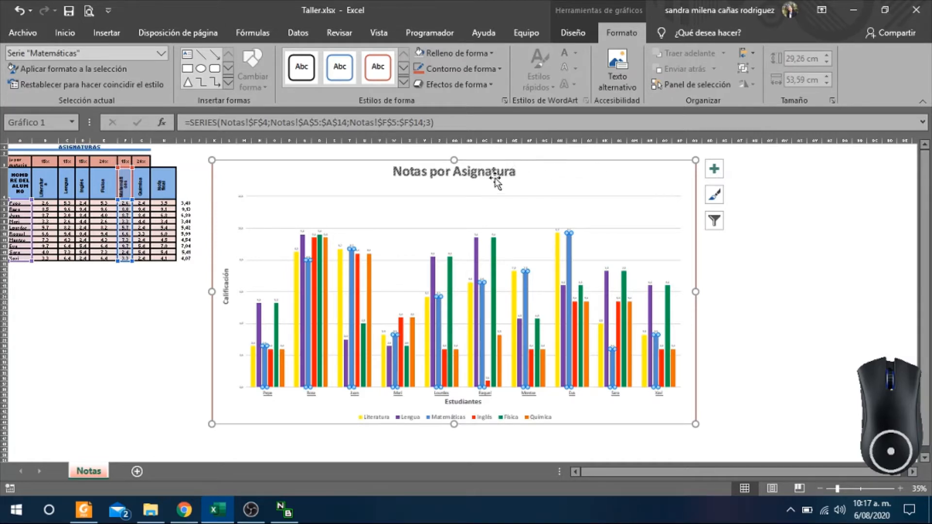
pyautogui.click(551, 176)
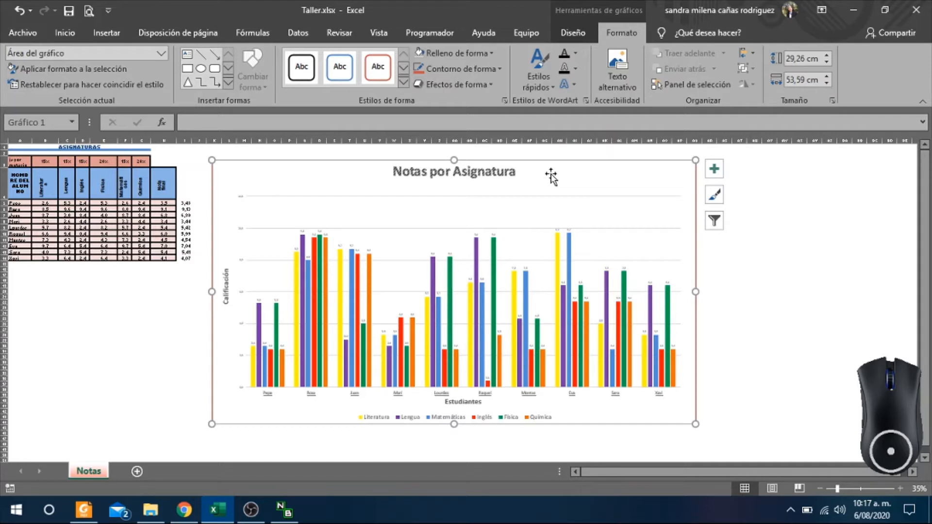
pyautogui.click(482, 78)
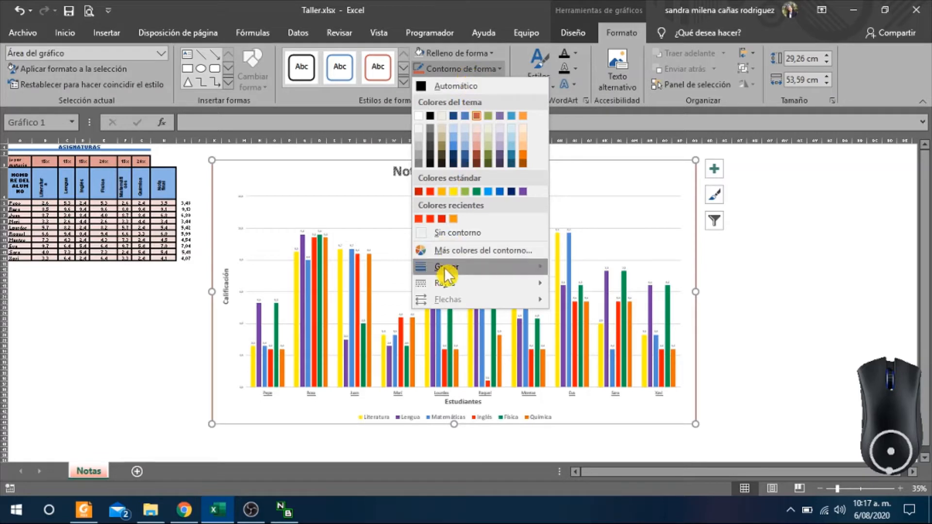
pyautogui.moveTo(446, 267)
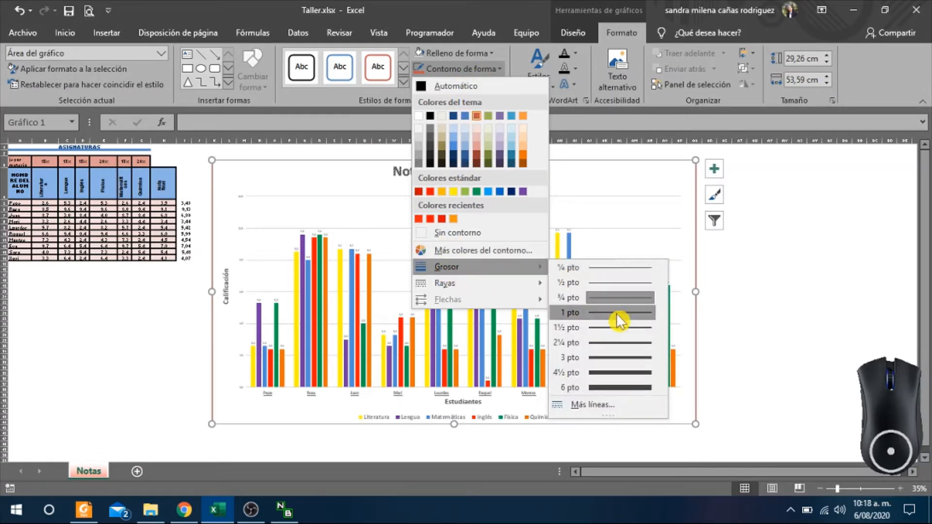
pyautogui.click(632, 370)
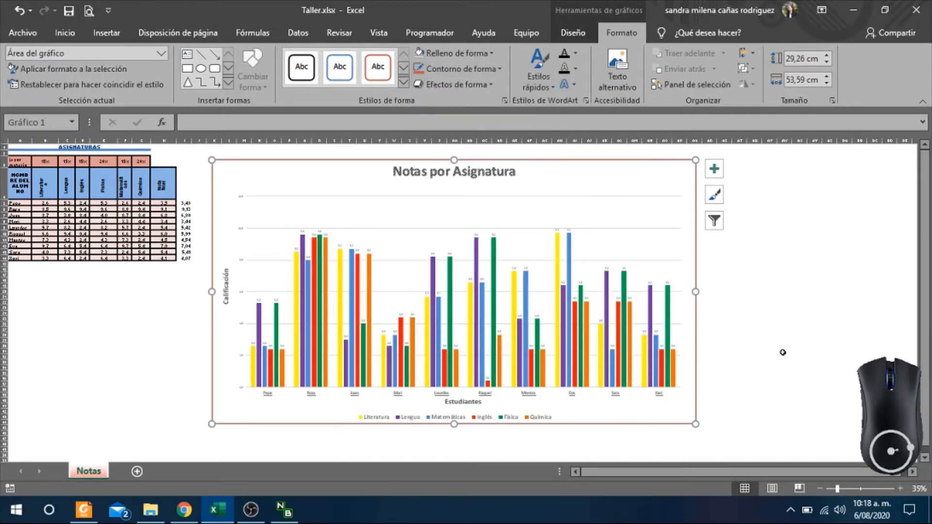
pyautogui.click(798, 362)
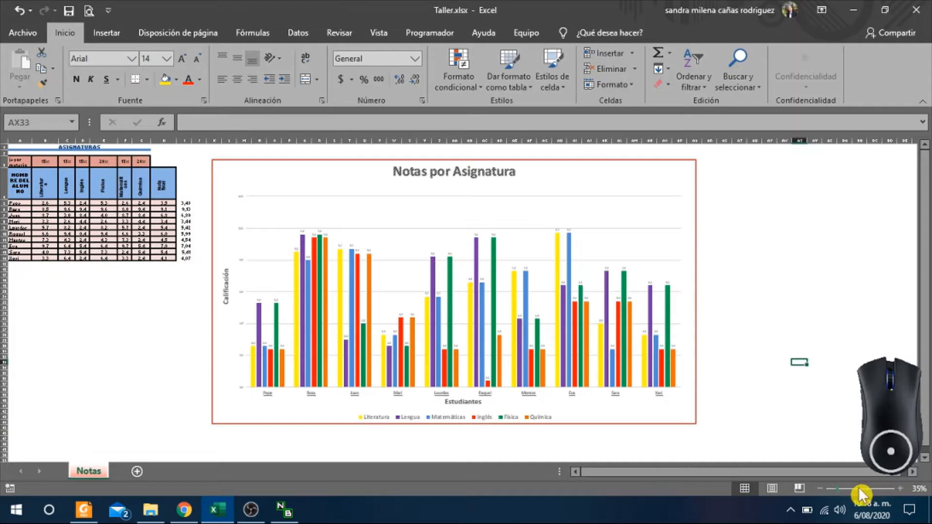
# Resize the chart to about 18.6 cm high and 25 cm wide, with its right edge at column AQ.
pyautogui.scroll(3, 618, 395)
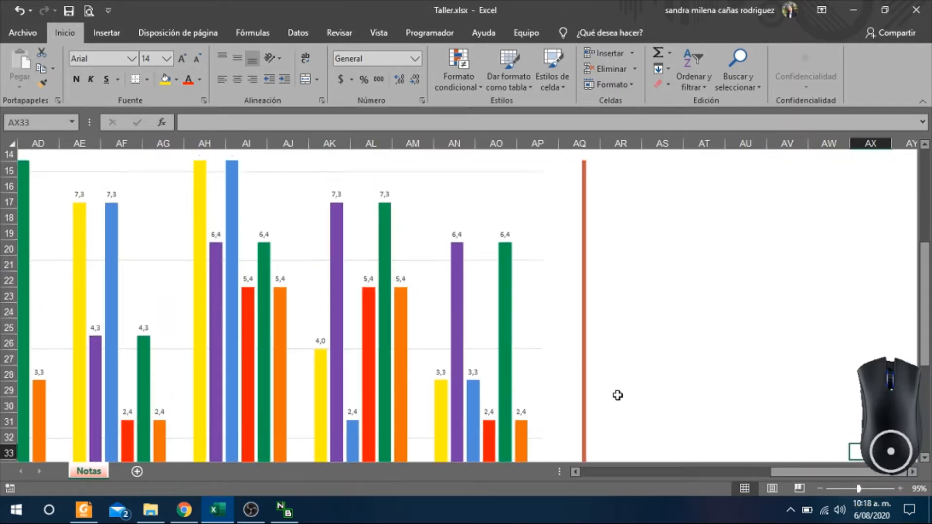
pyautogui.hscroll(-4, 617, 395)
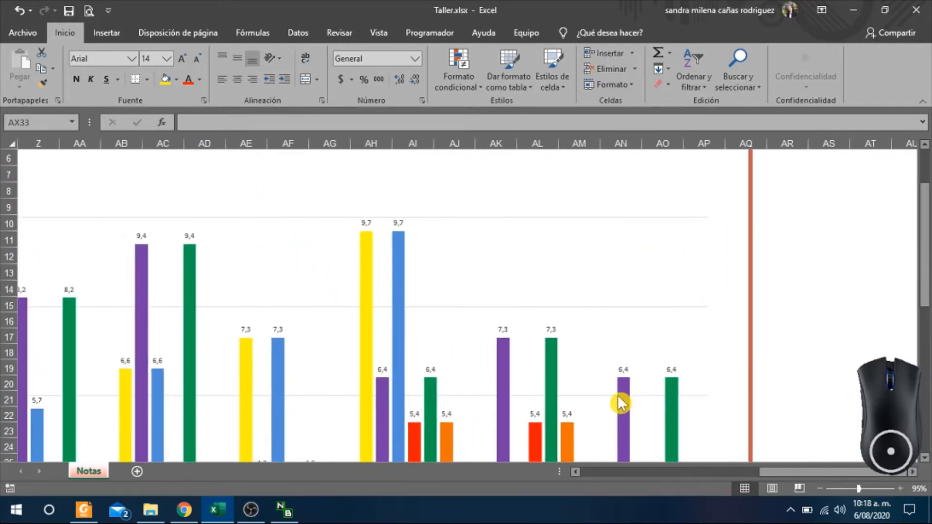
pyautogui.hscroll(-1, 620, 403)
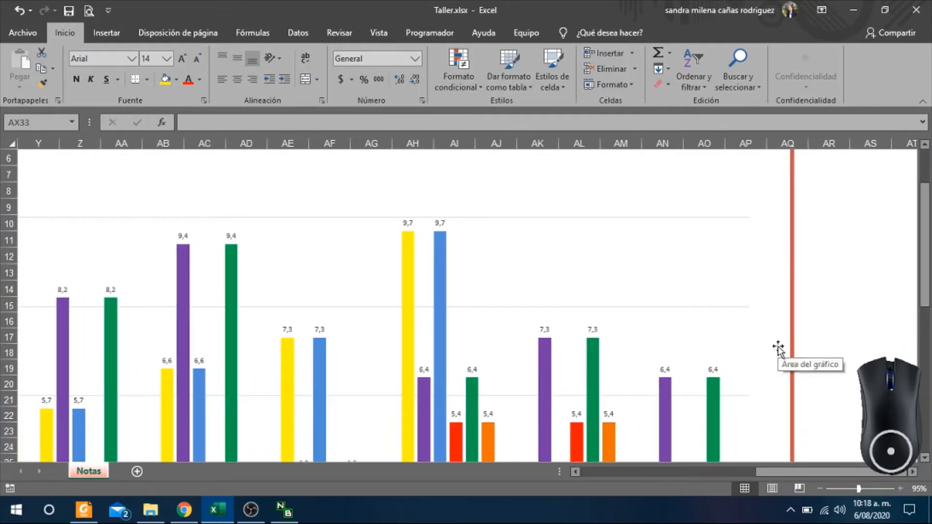
pyautogui.scroll(2, 778, 345)
pyautogui.click(708, 216)
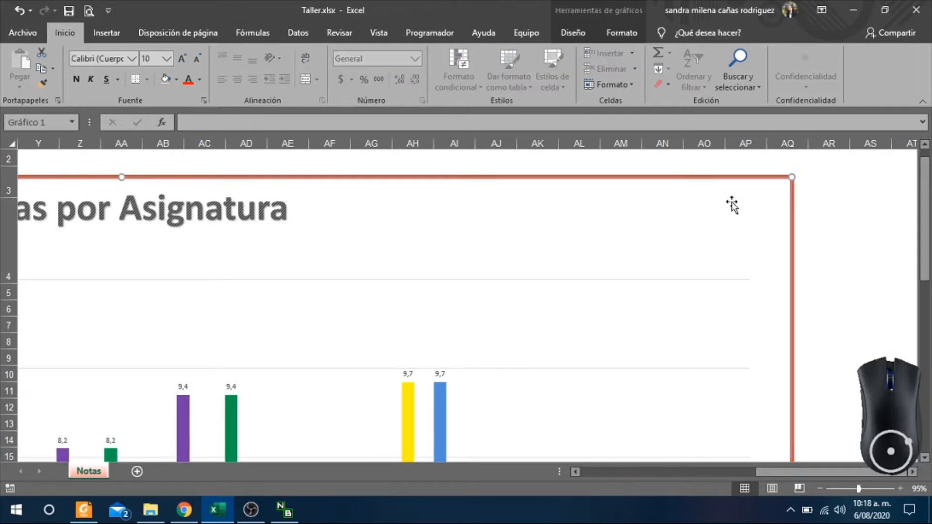
pyautogui.click(710, 210)
pyautogui.moveTo(709, 210); pyautogui.dragTo(473, 327)
pyautogui.moveTo(416, 336); pyautogui.dragTo(758, 175)
pyautogui.scroll(-1, 759, 175)
pyautogui.scroll(-1, 757, 175)
pyautogui.scroll(2, 758, 175)
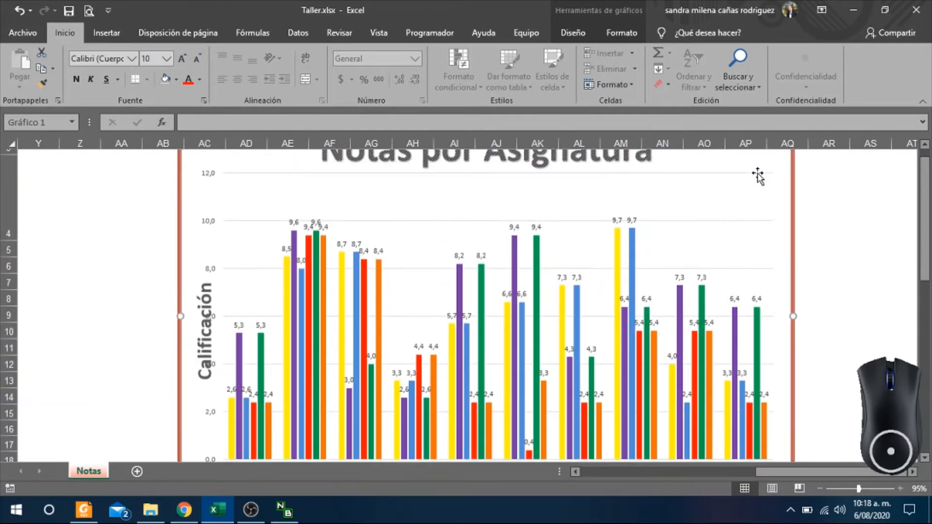
pyautogui.scroll(-2, 758, 175)
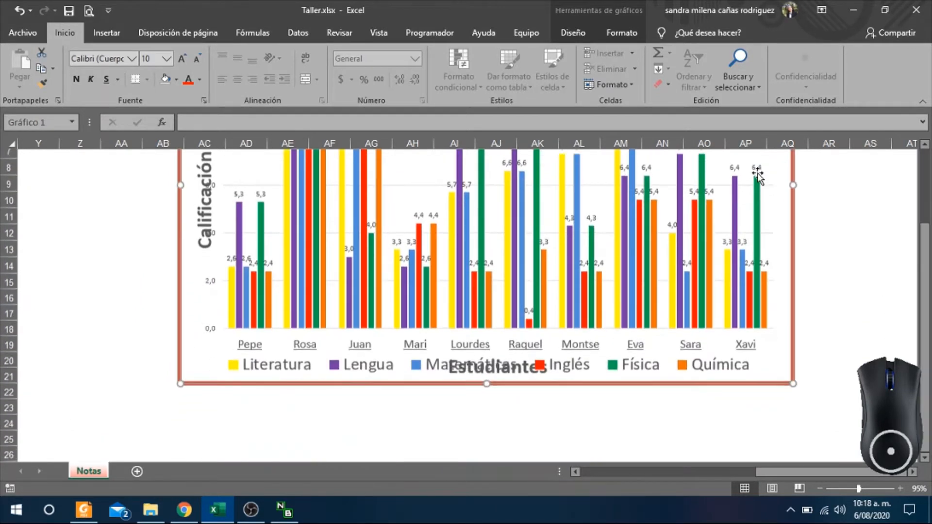
pyautogui.moveTo(488, 391); pyautogui.dragTo(482, 453)
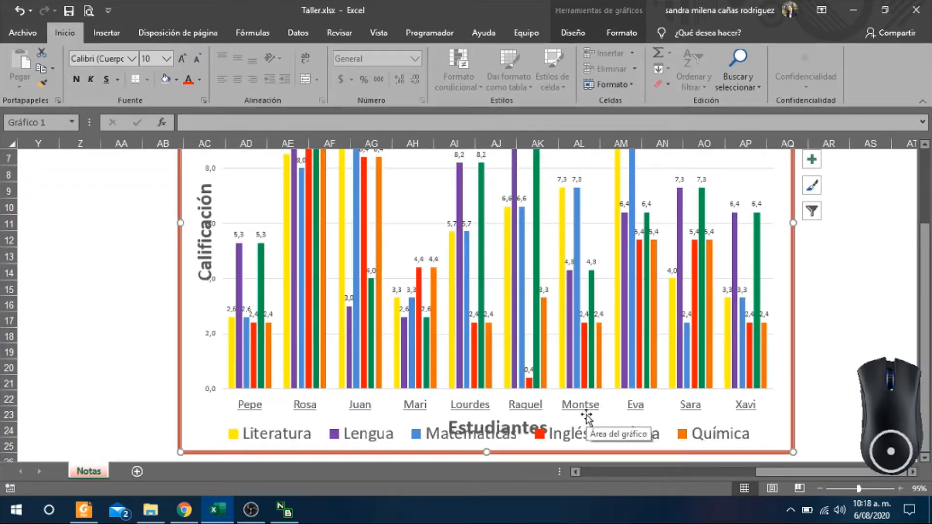
# Shrink the plot area from its lower-left corner so it clears the Calificación and Estudiantes axis titles and the legend.
pyautogui.click(518, 315)
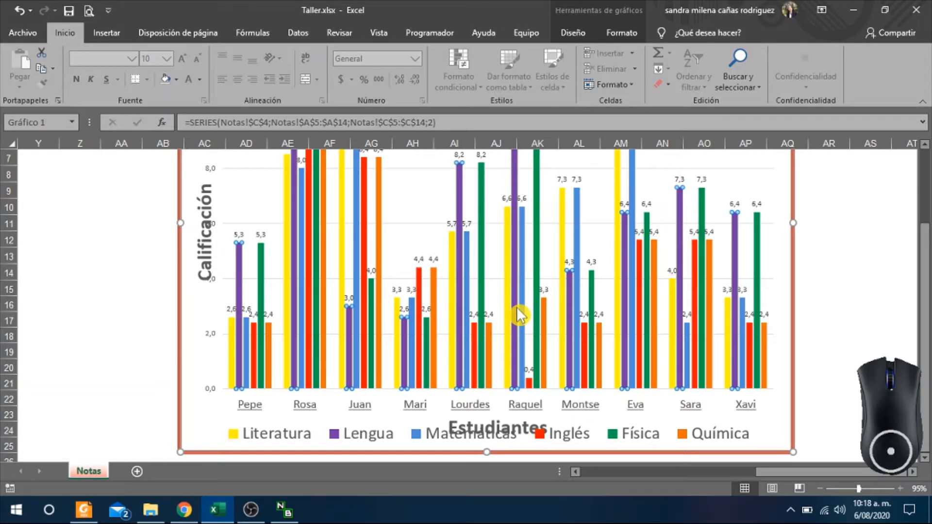
pyautogui.scroll(1, 519, 315)
pyautogui.click(240, 185)
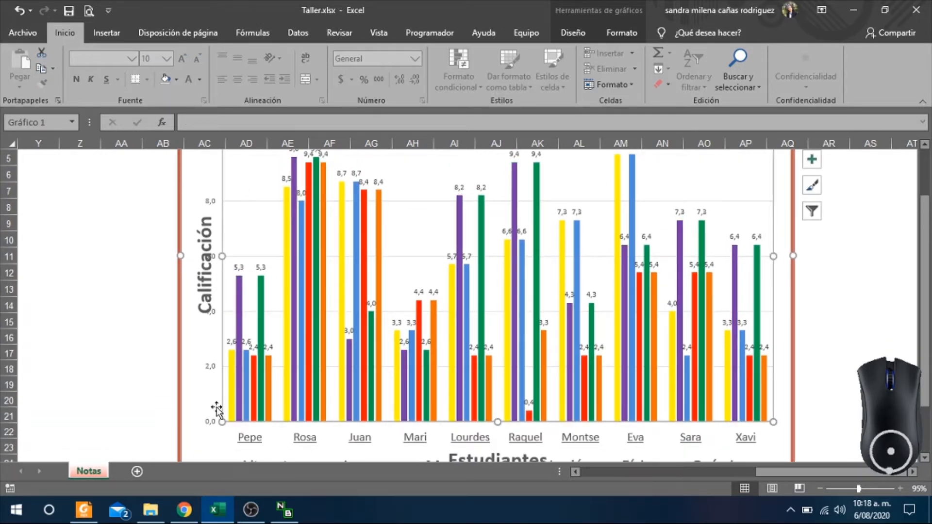
pyautogui.moveTo(219, 424); pyautogui.dragTo(275, 365)
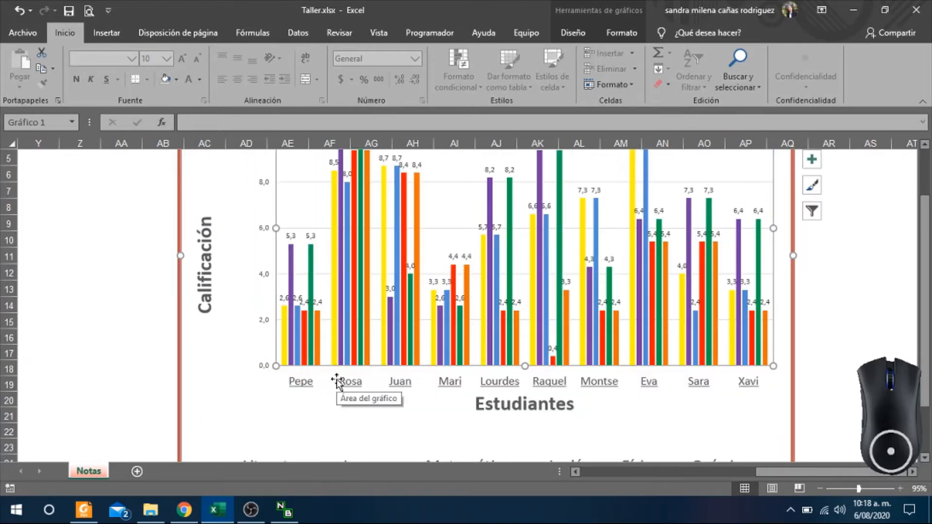
pyautogui.scroll(-1, 311, 376)
pyautogui.moveTo(267, 349); pyautogui.dragTo(244, 363)
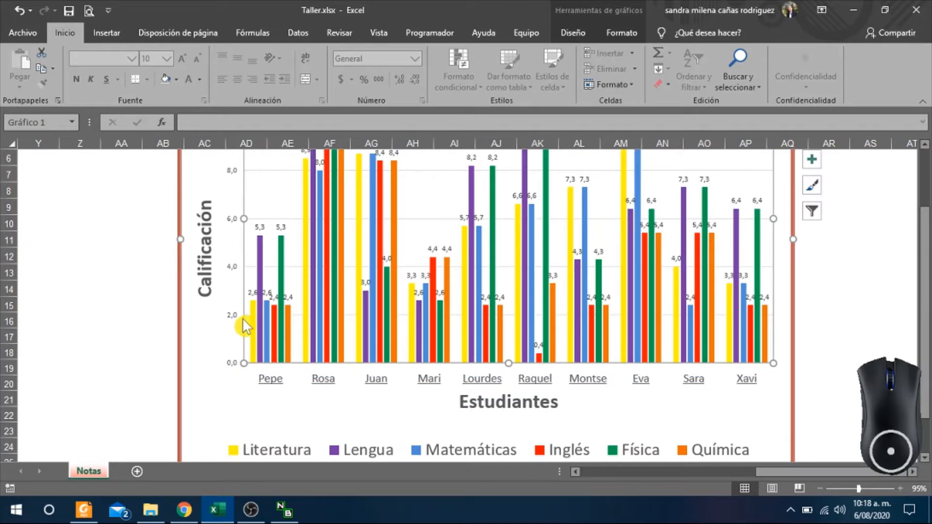
# Change the chart area's outline to the square-dot dash style.
pyautogui.scroll(2, 415, 340)
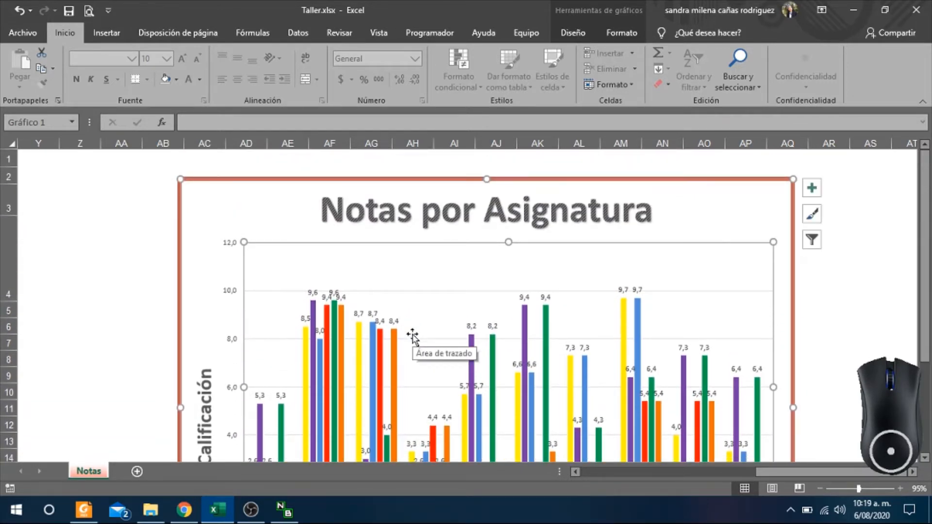
pyautogui.scroll(-1, 412, 335)
pyautogui.scroll(-3, 413, 334)
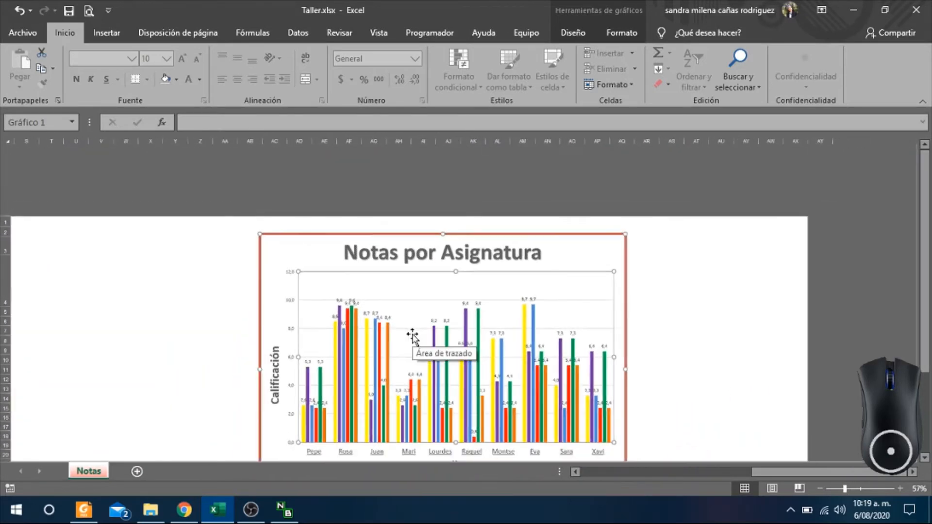
pyautogui.scroll(1, 412, 335)
pyautogui.scroll(-1, 412, 335)
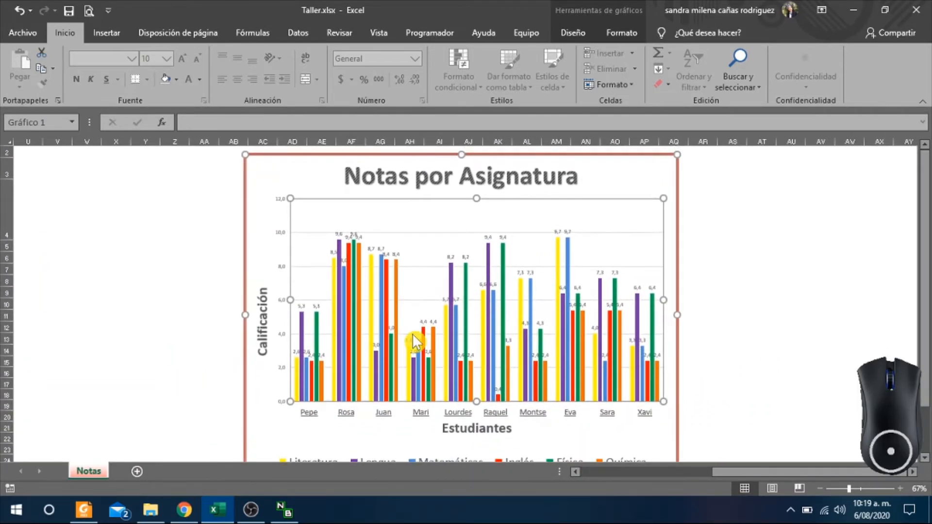
pyautogui.click(327, 170)
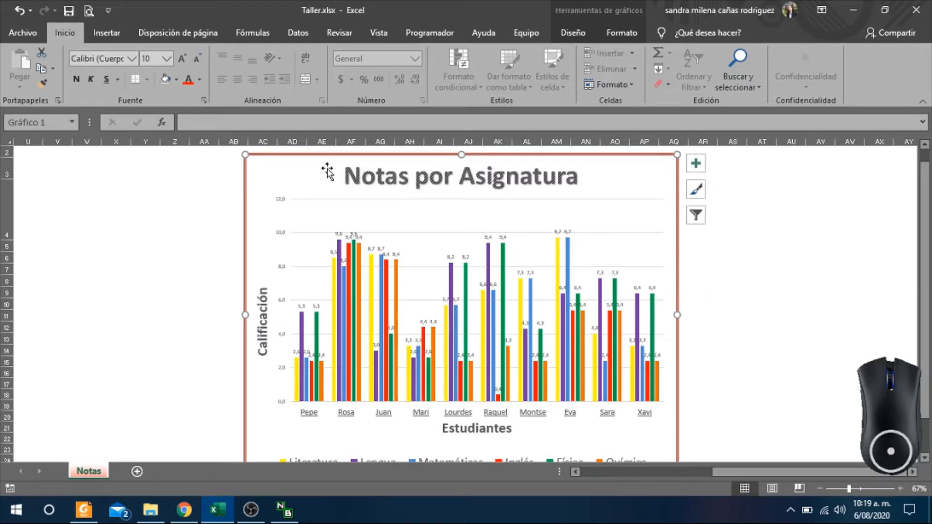
pyautogui.click(614, 35)
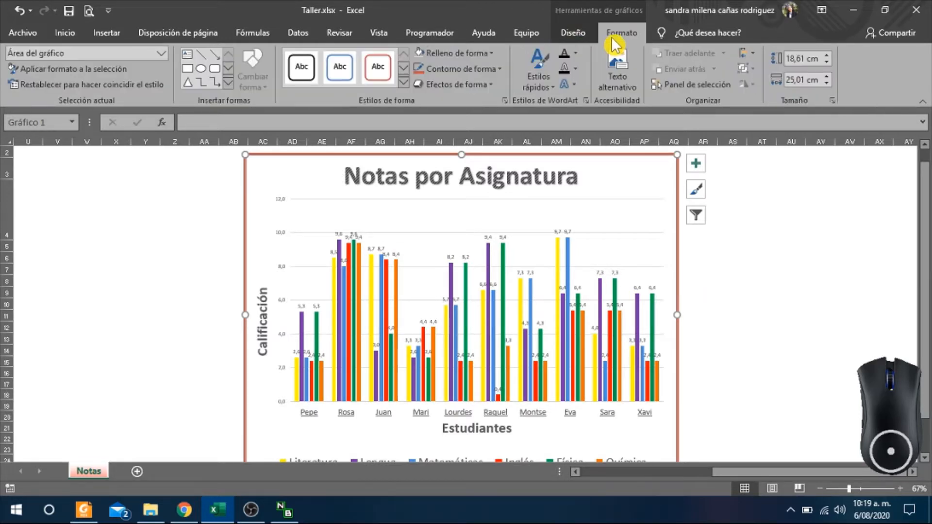
pyautogui.click(497, 68)
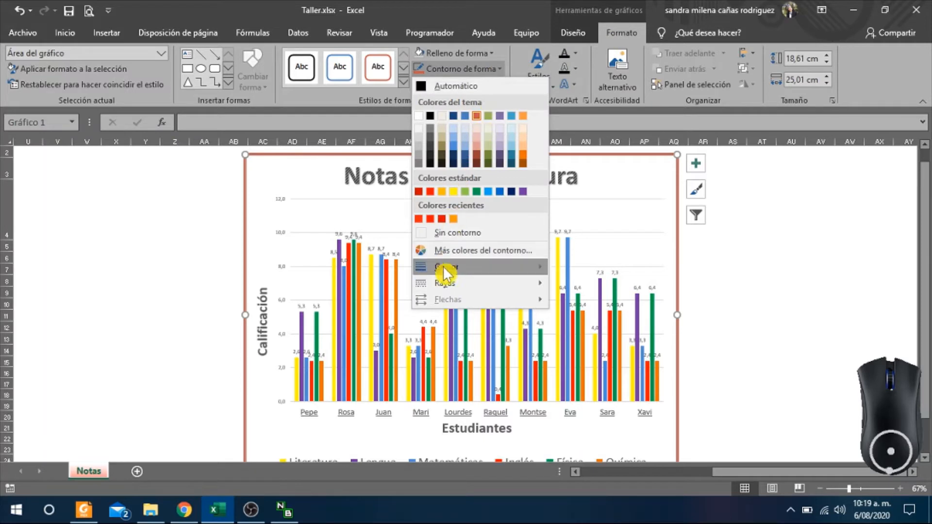
pyautogui.moveTo(440, 290)
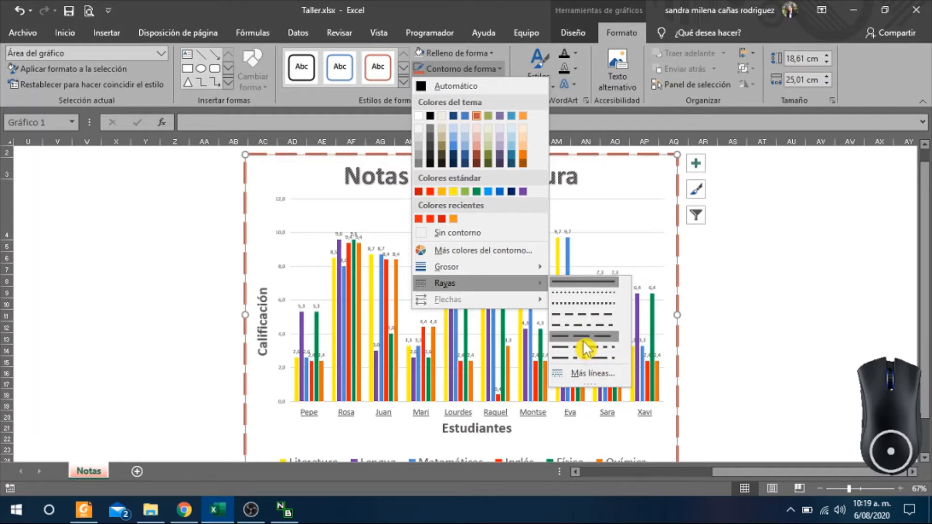
pyautogui.click(575, 303)
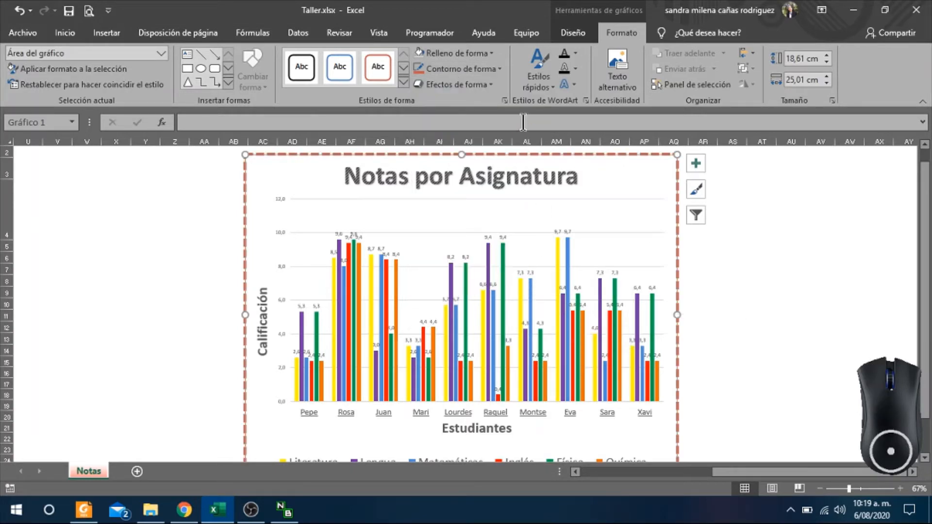
# Apply the middle preset from the first row of Exterior shadows to the chart area.
pyautogui.click(484, 91)
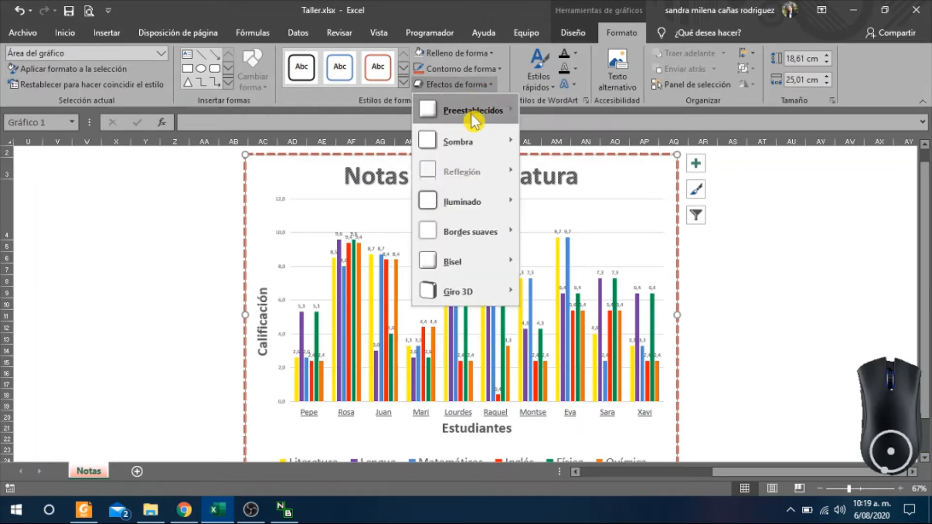
pyautogui.moveTo(462, 99)
pyautogui.moveTo(441, 156)
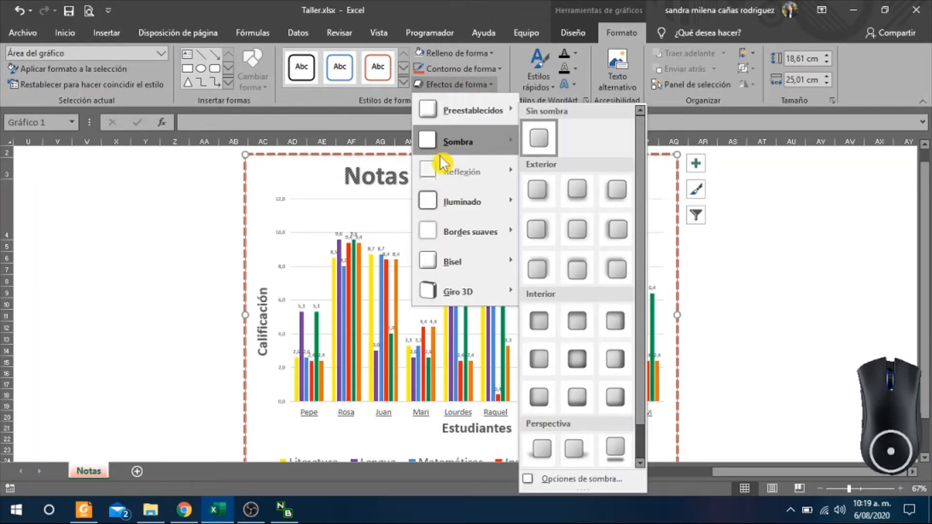
pyautogui.click(576, 192)
pyautogui.scroll(-1, 747, 294)
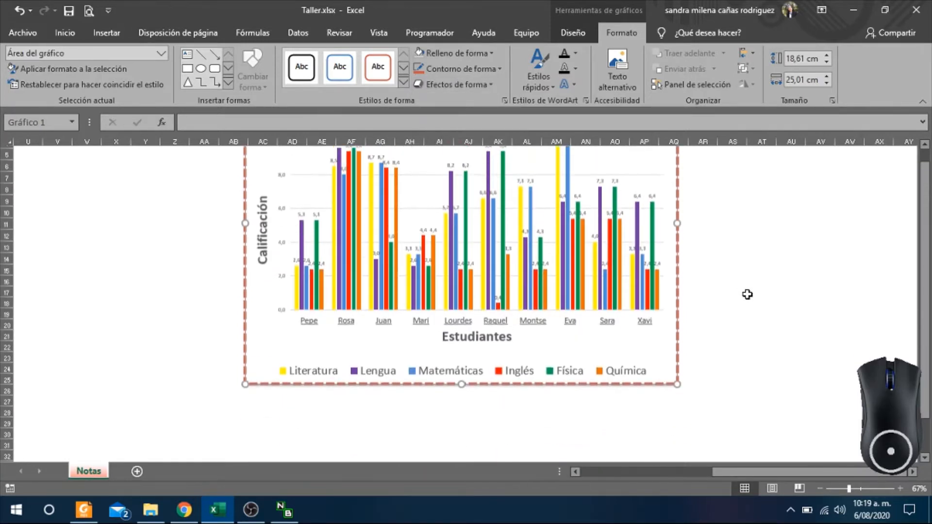
# Give the chart area the largest red glow variation, in Color de énfasis 2.
pyautogui.click(473, 84)
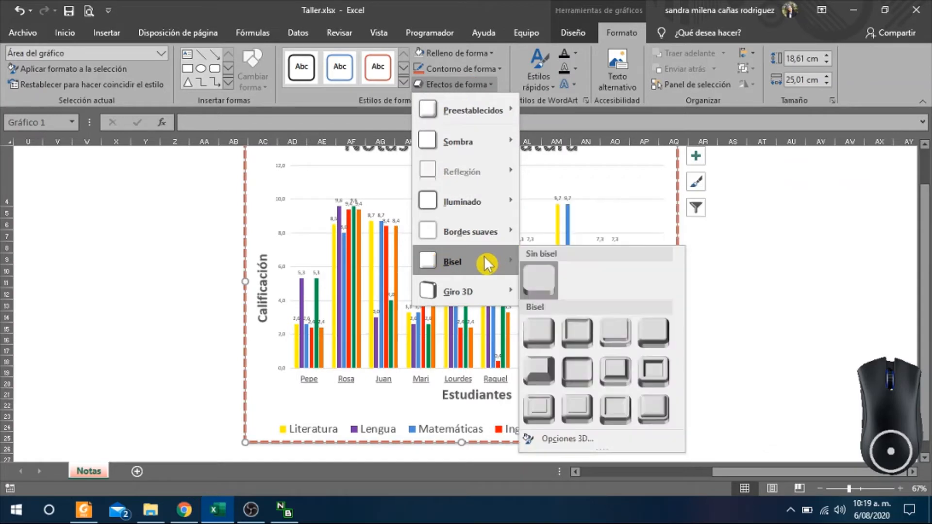
pyautogui.moveTo(473, 242)
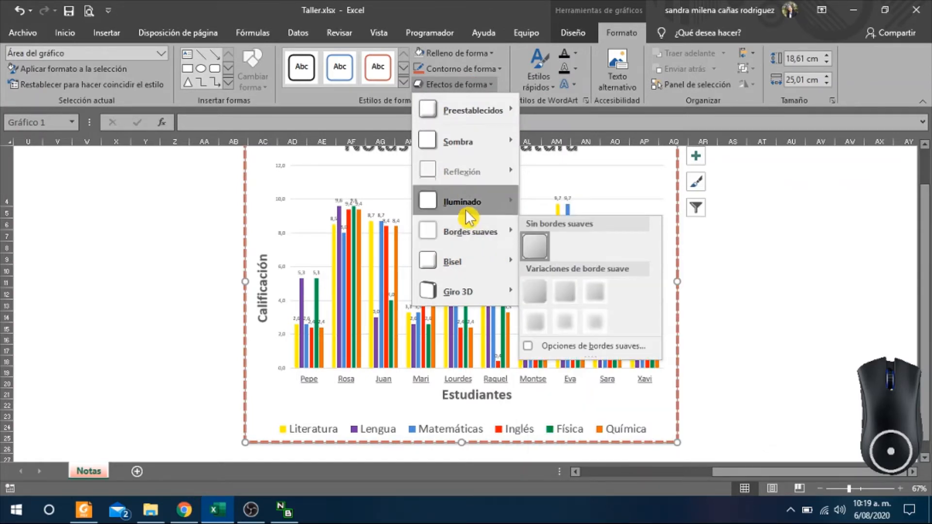
pyautogui.moveTo(468, 214)
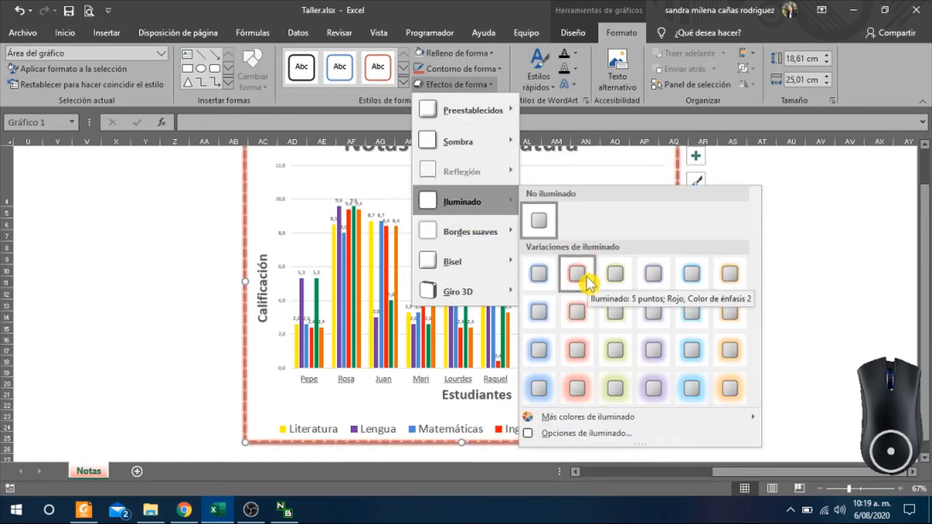
pyautogui.click(577, 388)
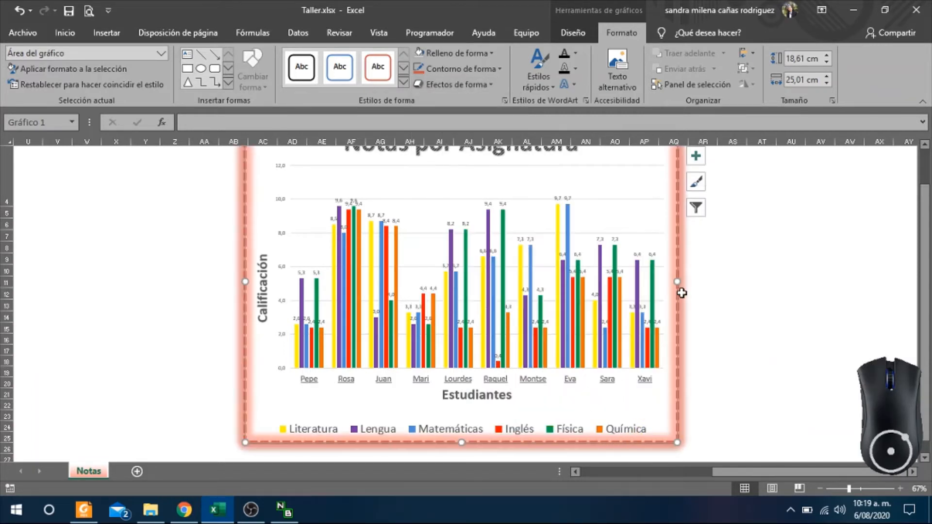
pyautogui.scroll(1, 515, 402)
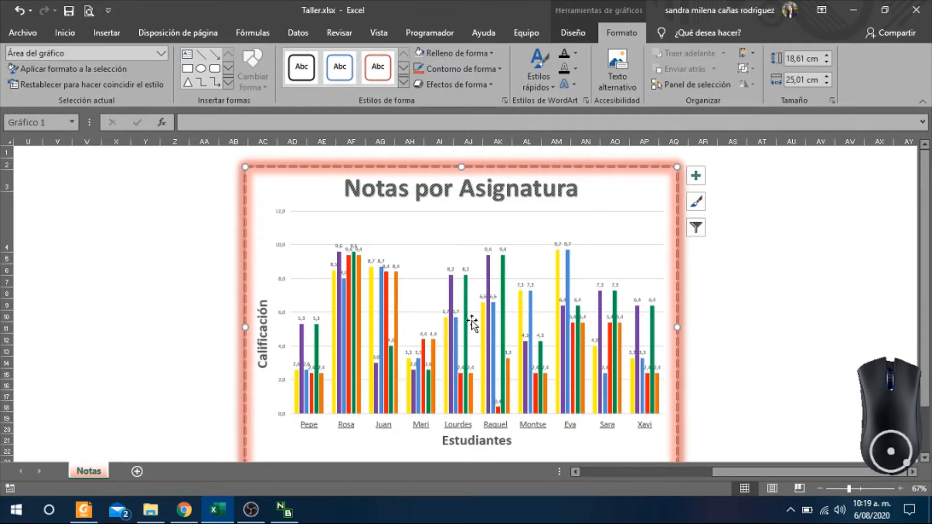
# Open the detailed formatting options and set the plot area's fill to Relleno con imagen o textura.
pyautogui.doubleClick(624, 190)
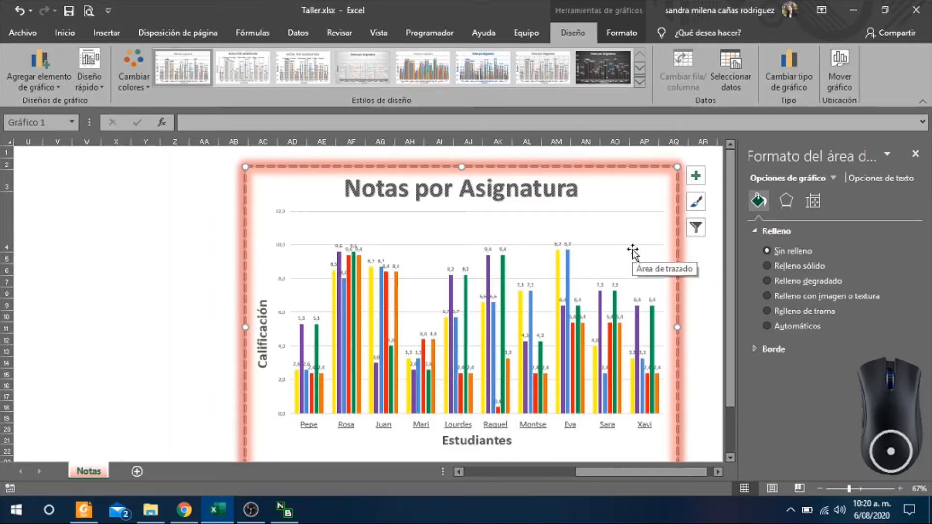
pyautogui.click(608, 263)
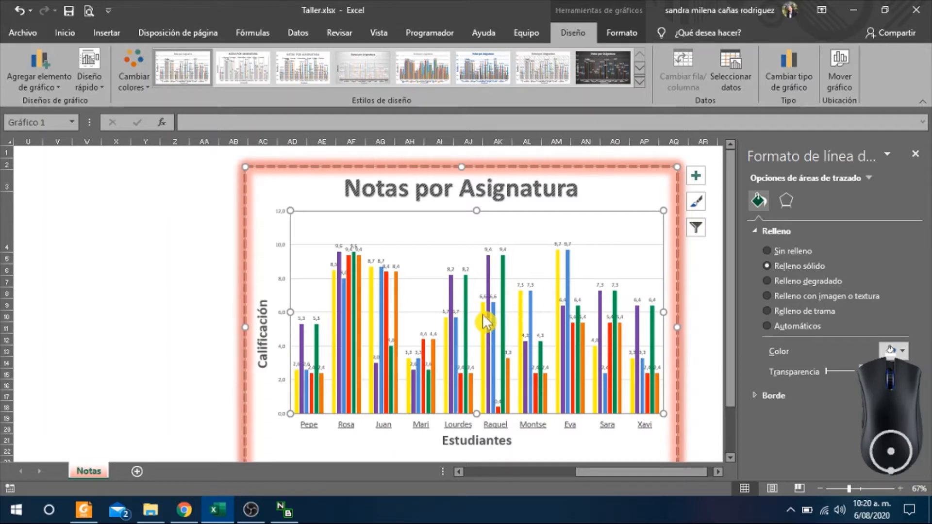
pyautogui.click(603, 191)
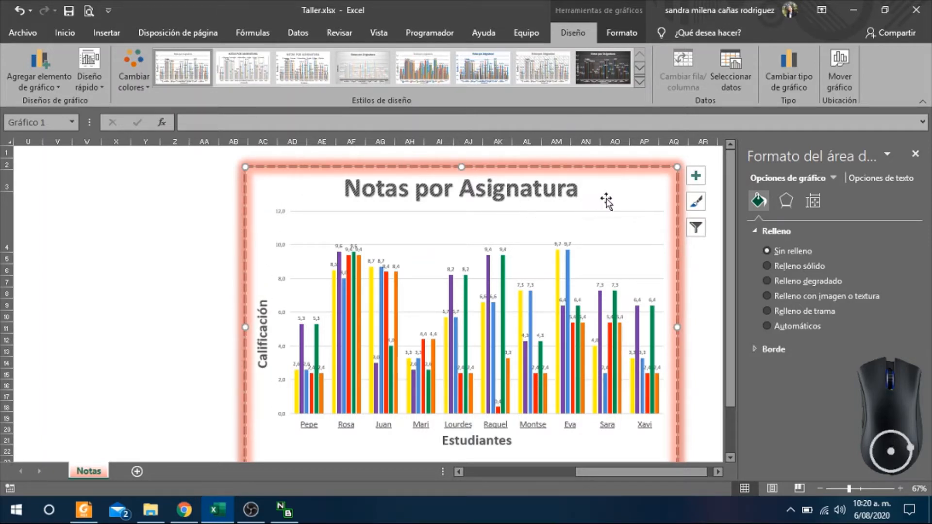
pyautogui.click(581, 262)
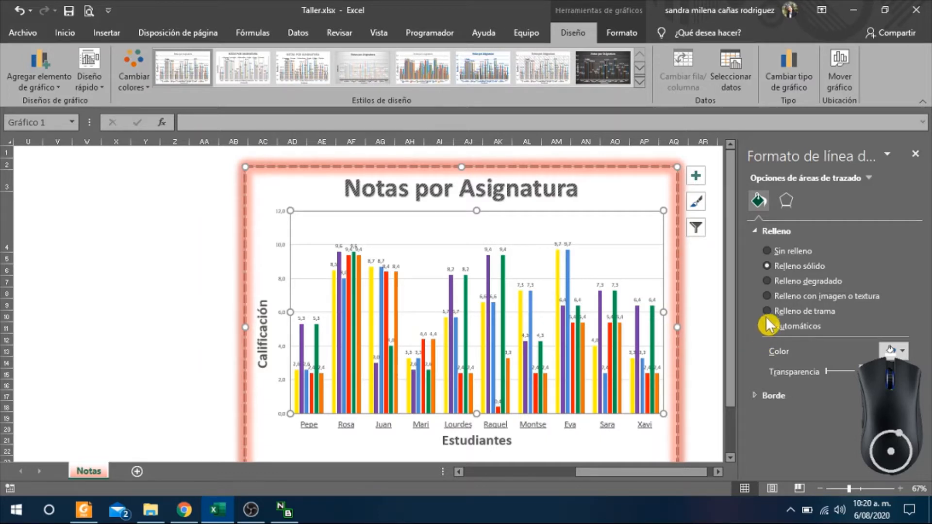
pyautogui.click(773, 297)
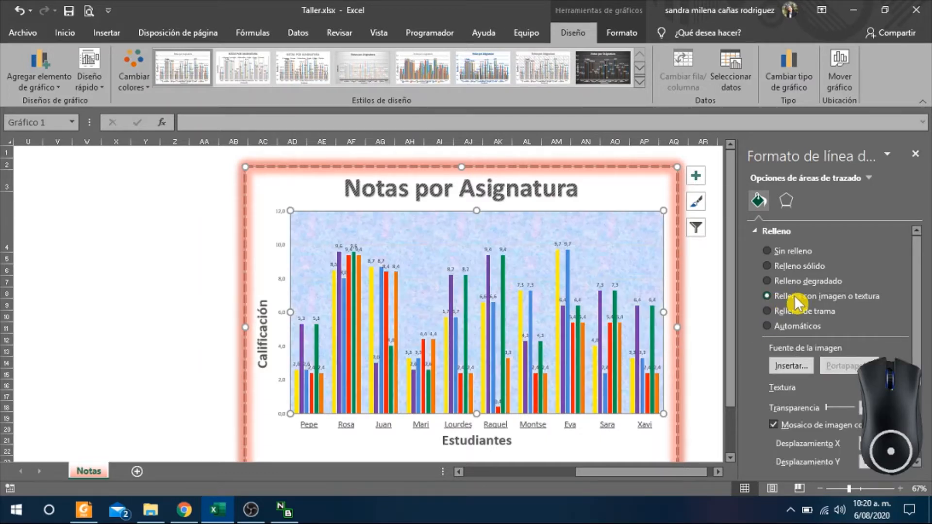
pyautogui.scroll(-3, 836, 300)
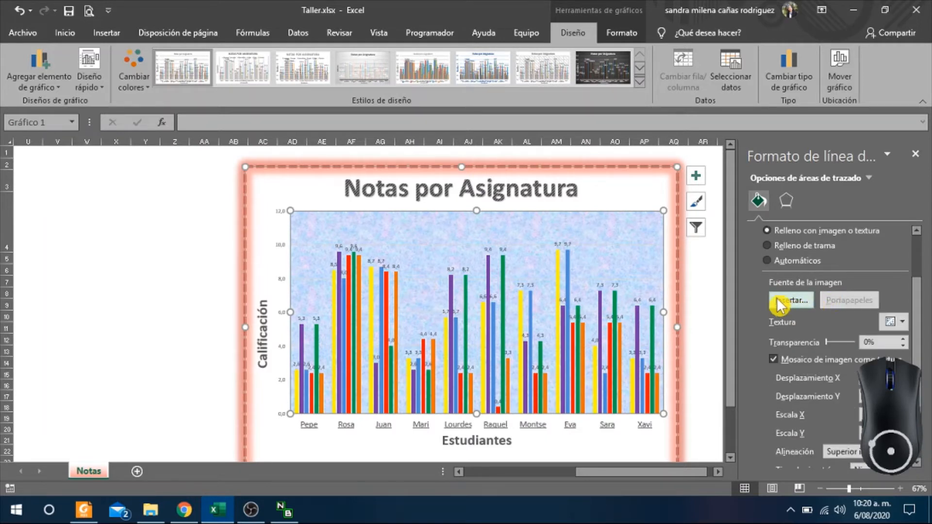